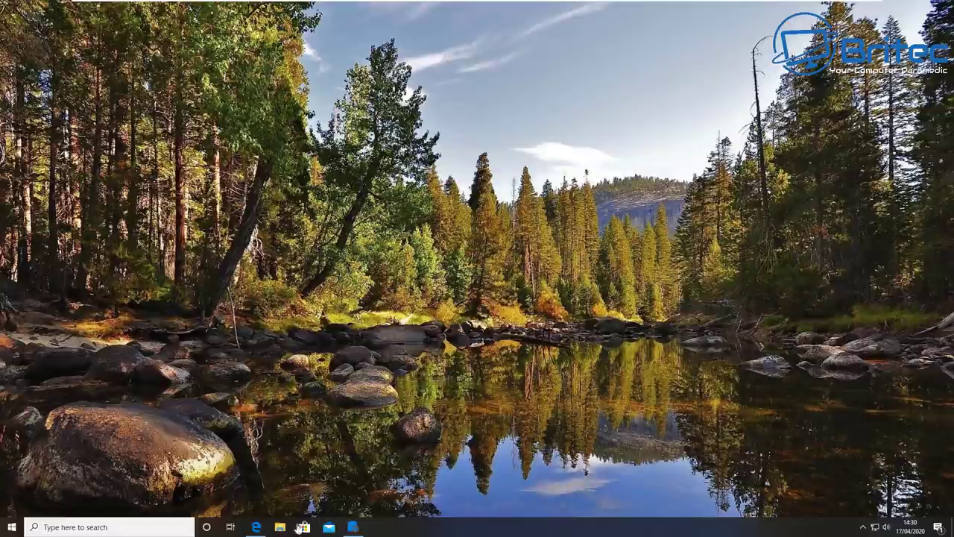
- Check the drives in This PC, then browse the AutoBackup 7 Pro product page in Edge
click(280, 527)
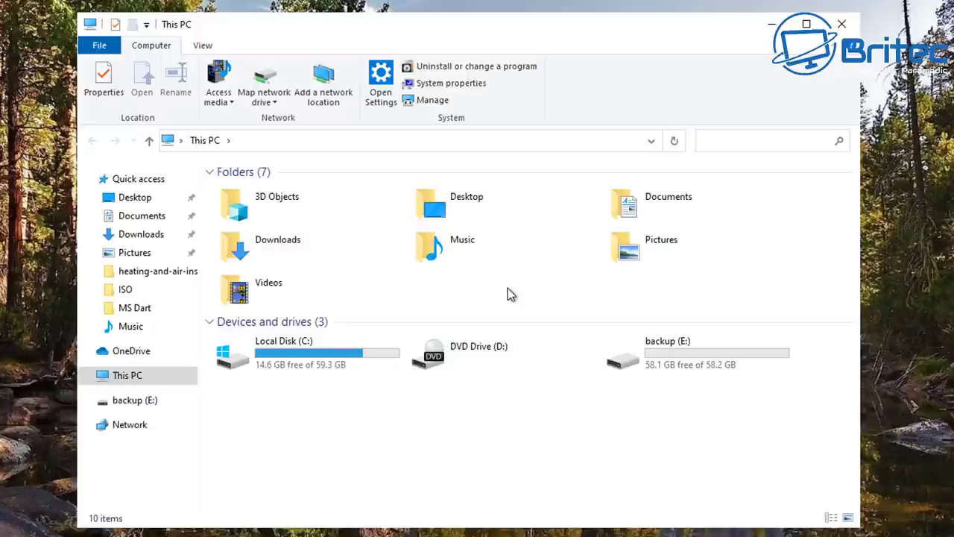
click(843, 25)
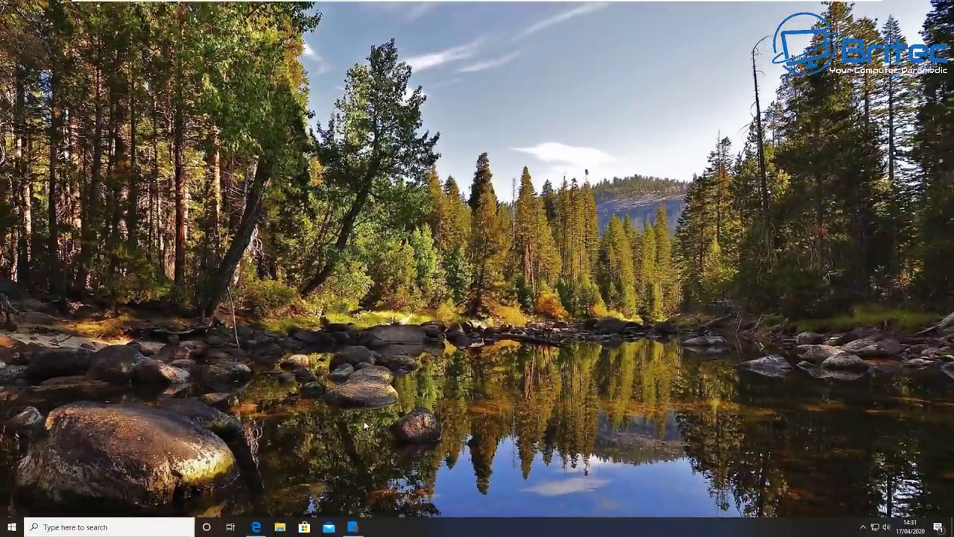
click(255, 527)
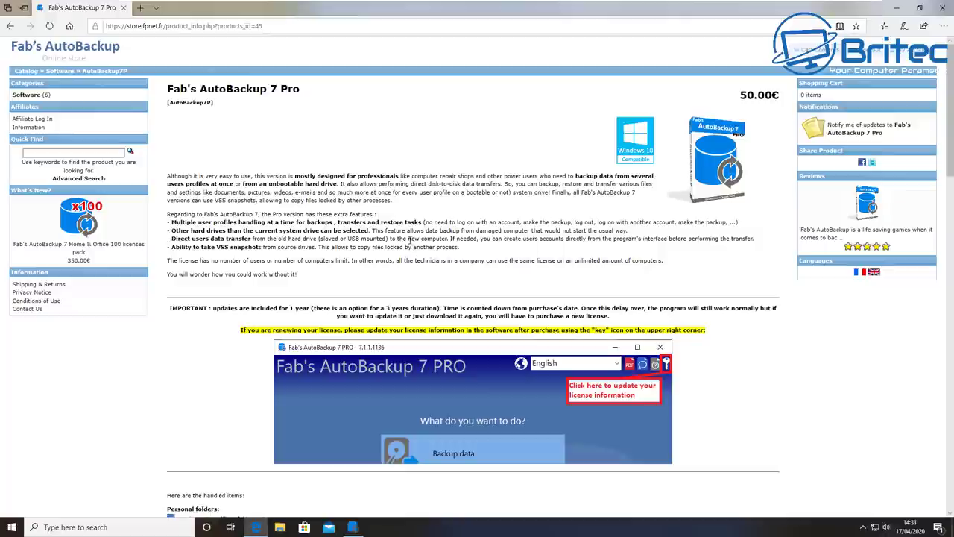
scroll(408, 238, down, 2)
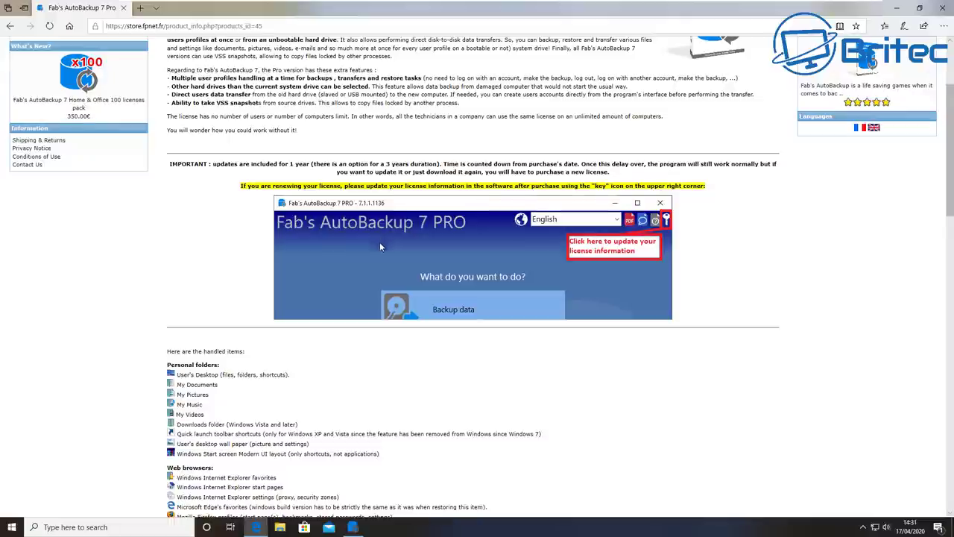
scroll(380, 241, down, 2)
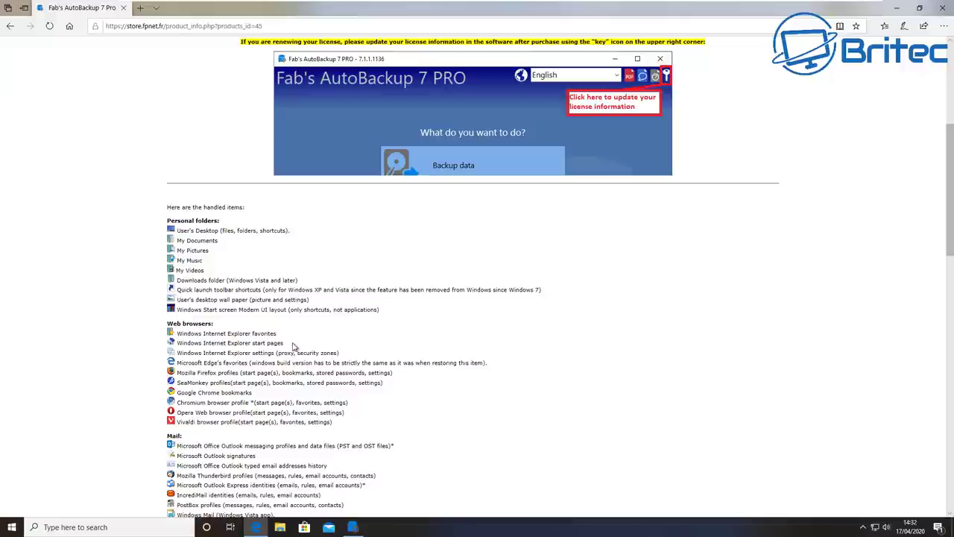
scroll(218, 363, up, 4)
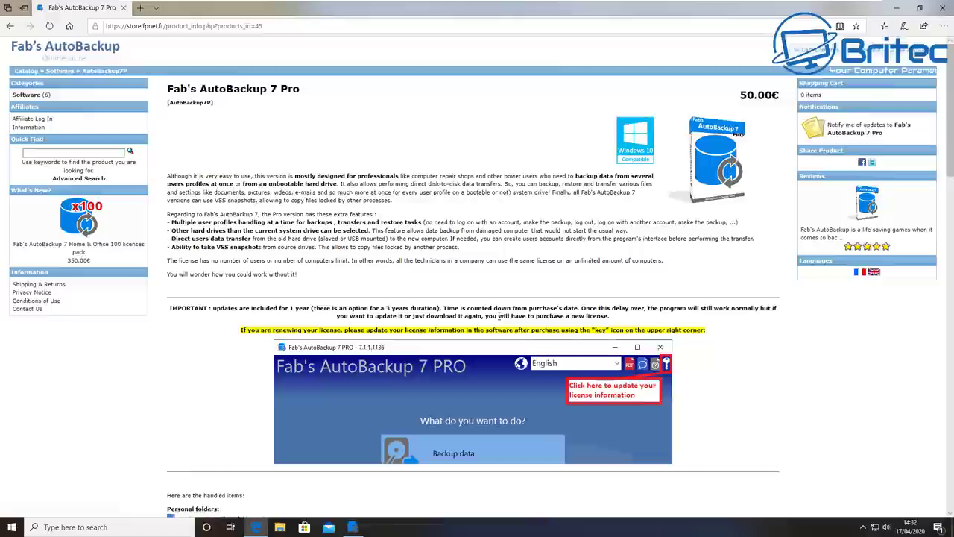
scroll(492, 348, down, 5)
- Scroll the product page through cloud services, common items, user-defined files and program screenshots
scroll(468, 352, down, 1)
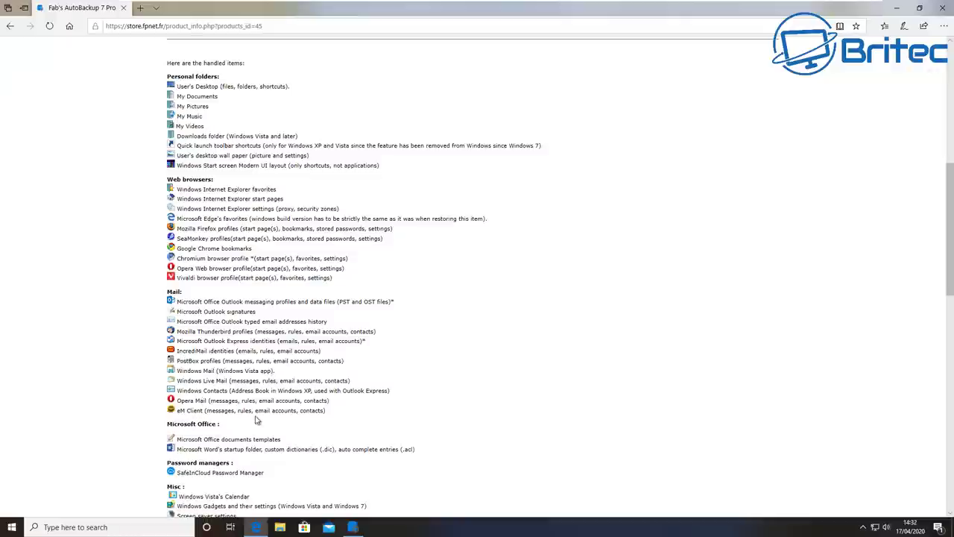
scroll(263, 416, down, 1)
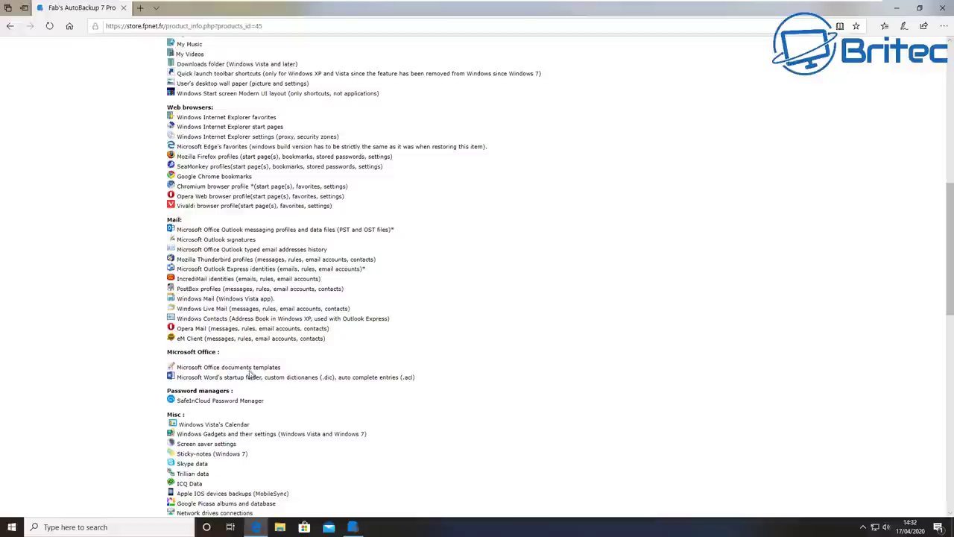
scroll(231, 409, down, 3)
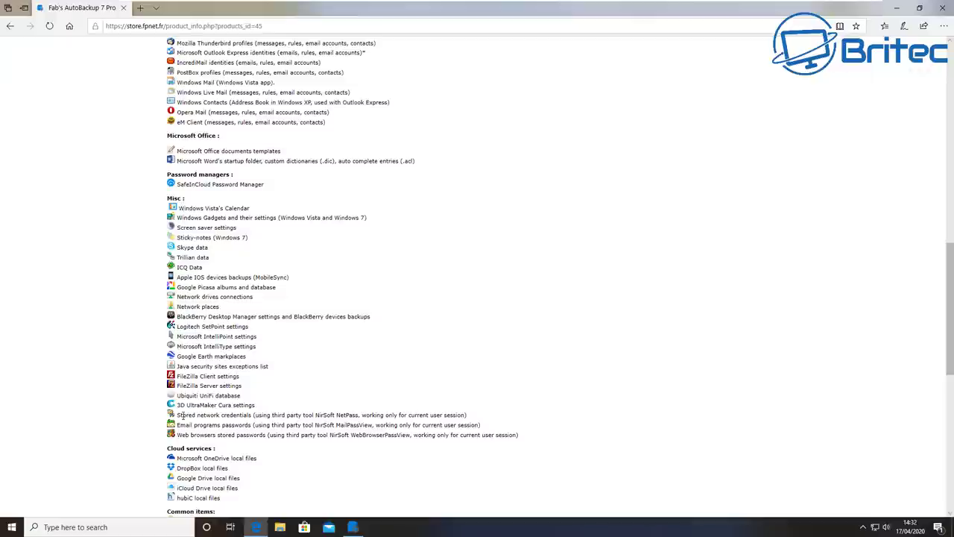
scroll(191, 478, down, 1)
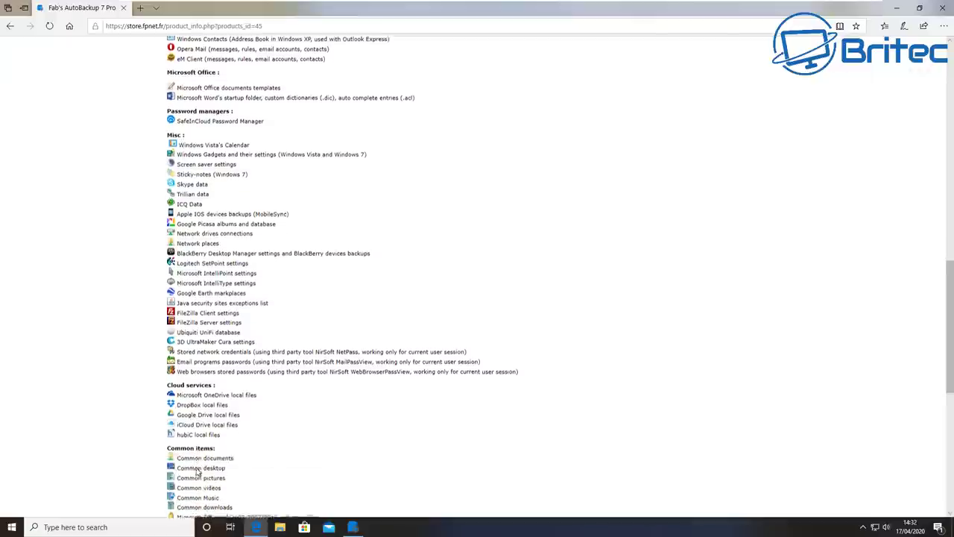
scroll(189, 396, down, 4)
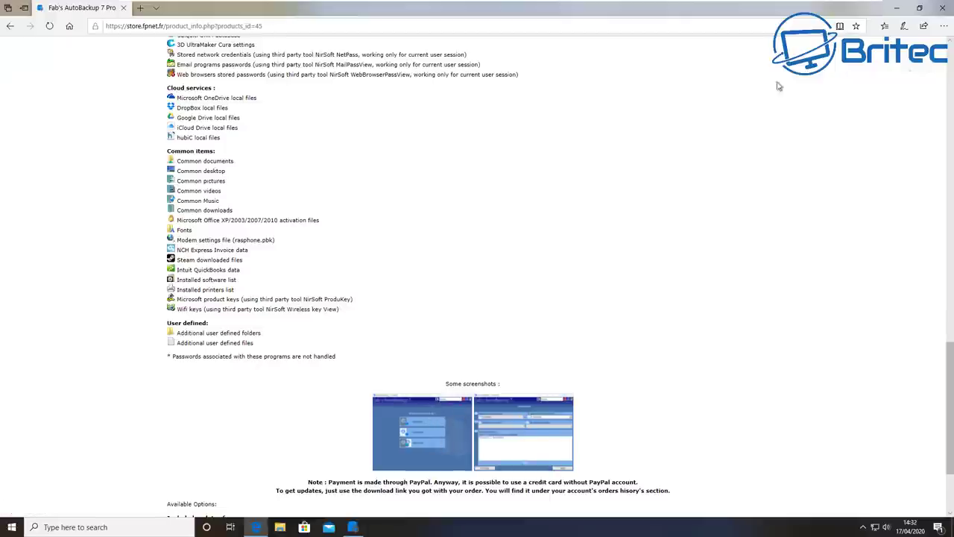
- Minimize Edge, bring up AutoBackup 7 PRO, and keep English as the interface language
click(895, 10)
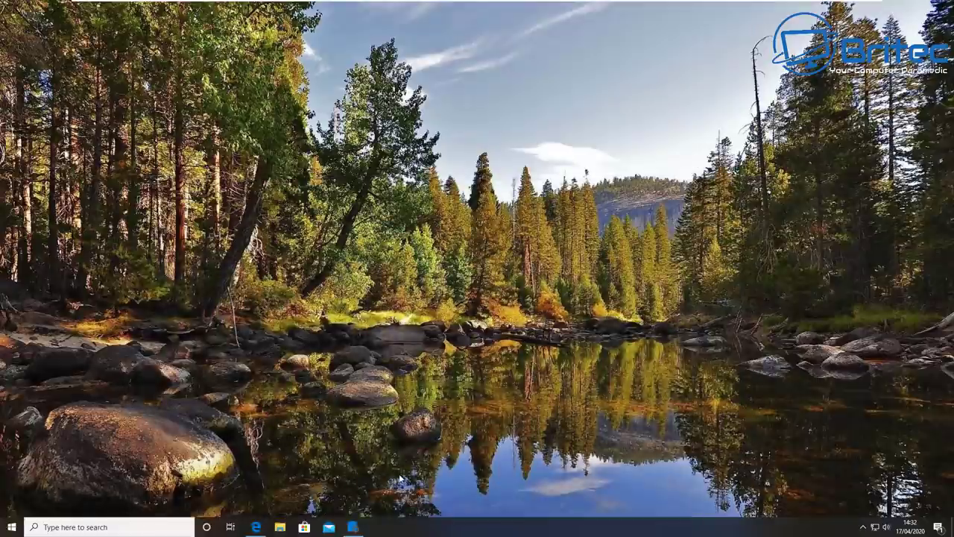
click(359, 527)
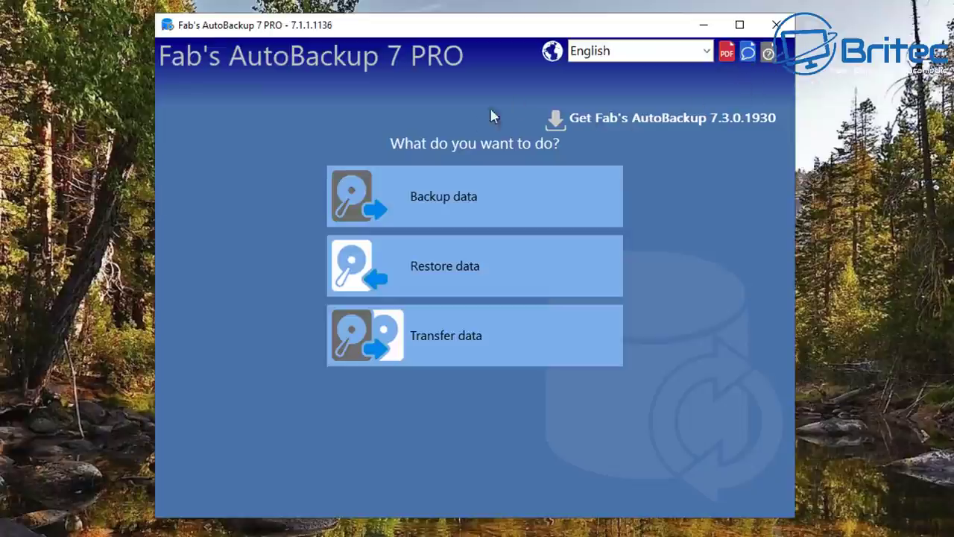
click(707, 54)
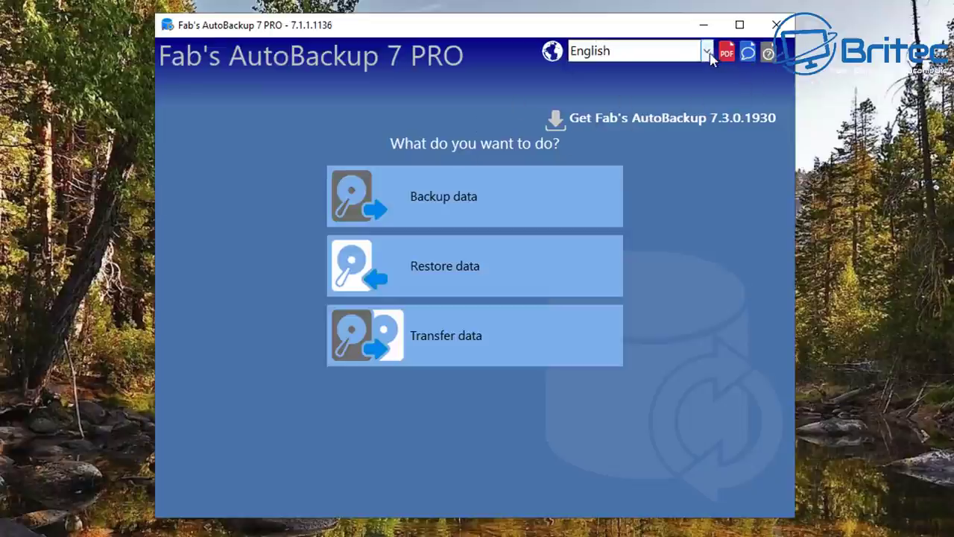
click(707, 53)
mouse_move(704, 123)
mouse_down()
mouse_move(704, 105)
mouse_move(706, 160)
mouse_move(706, 117)
mouse_up()
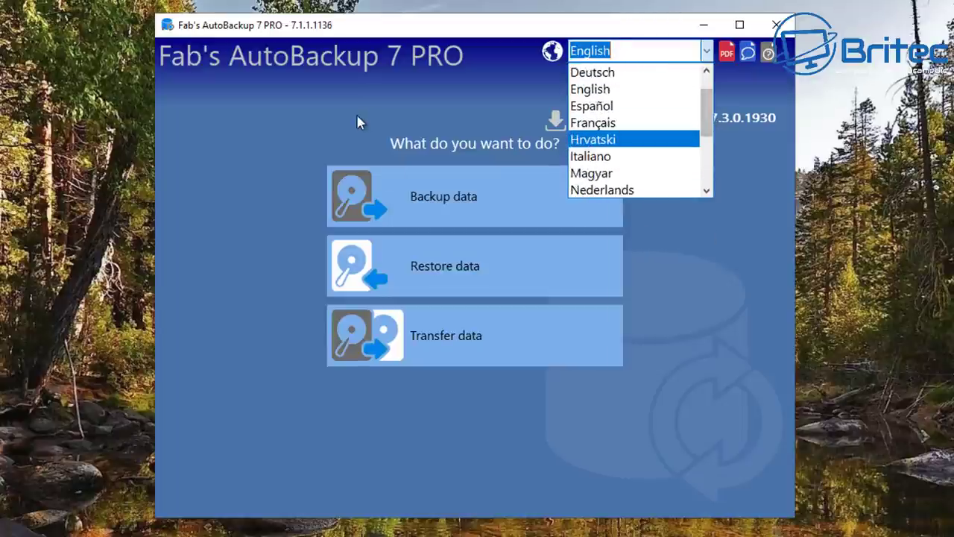
click(301, 121)
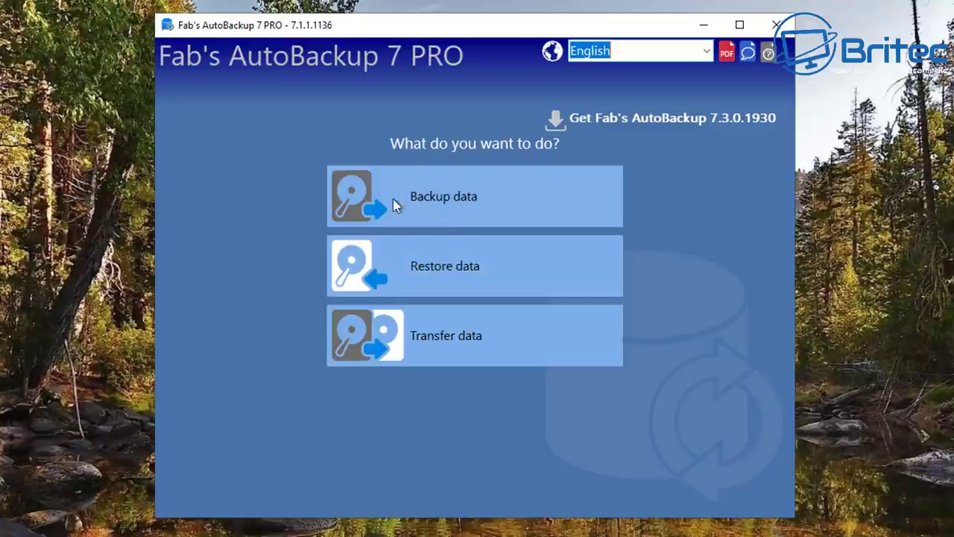
- Start a data backup and set its location to the backup (E:) drive
click(437, 195)
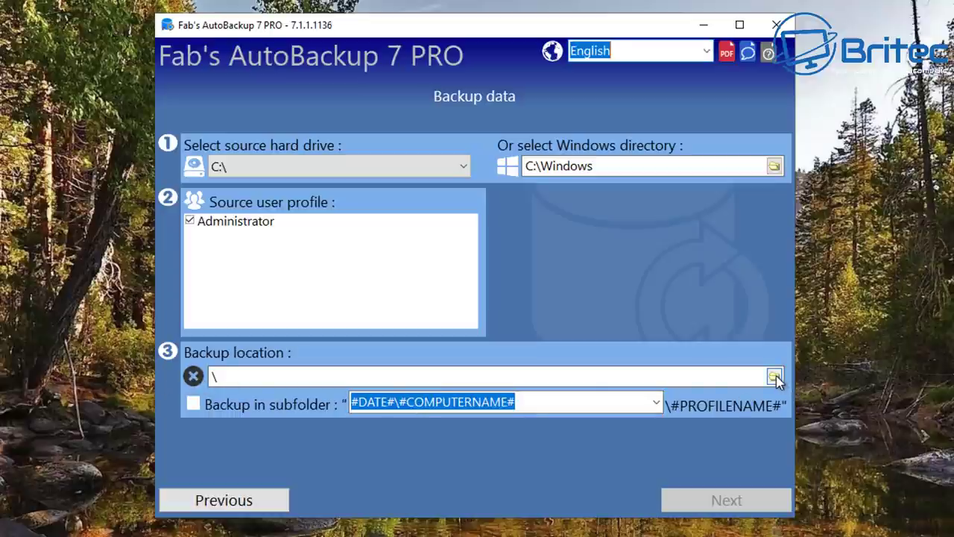
click(776, 379)
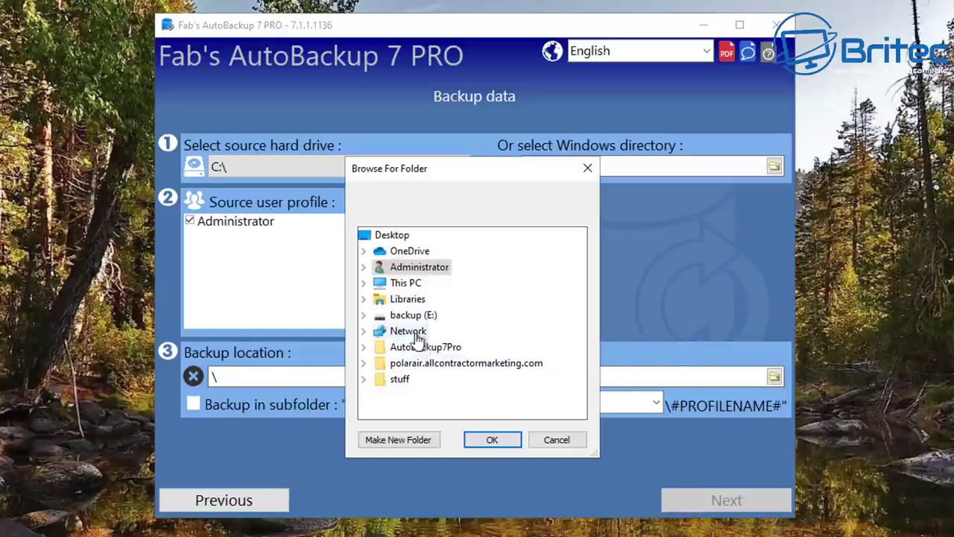
double_click(414, 316)
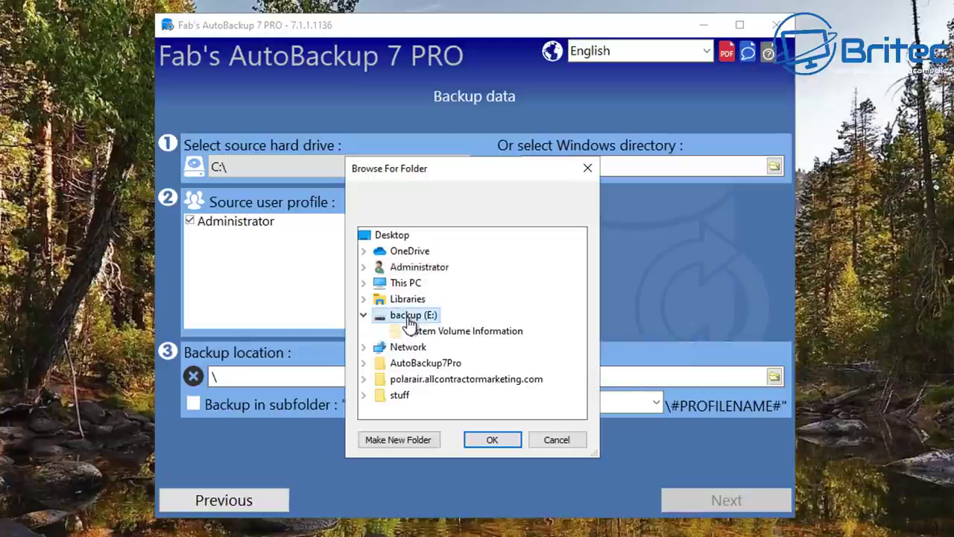
click(492, 440)
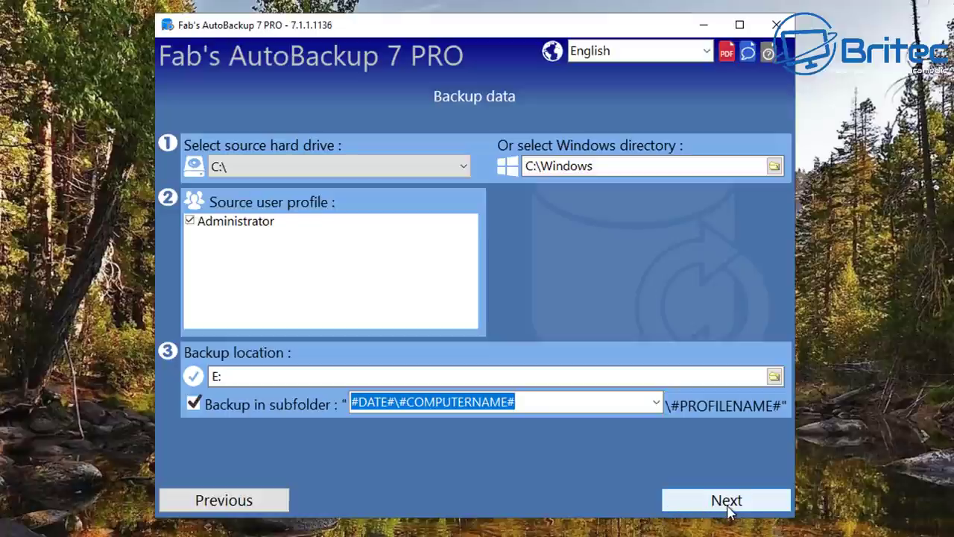
click(727, 507)
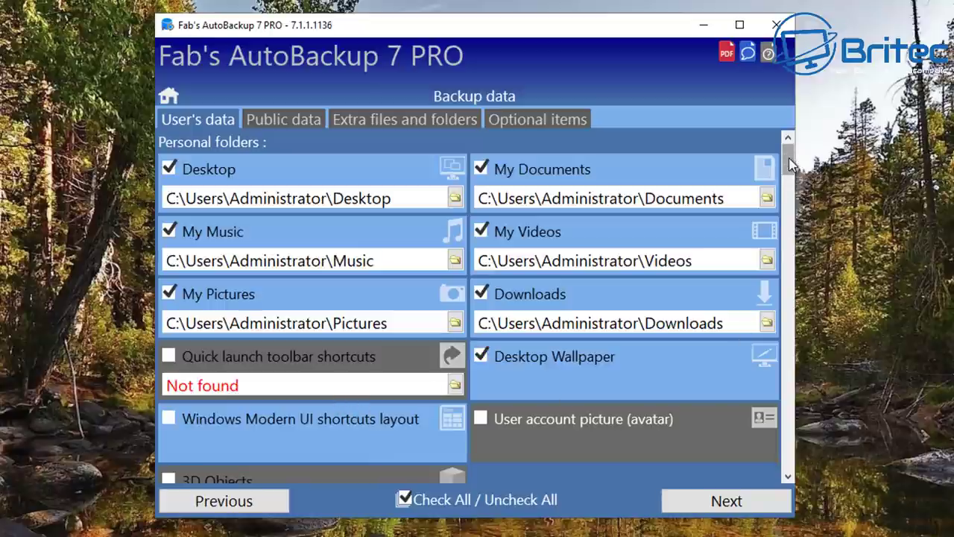
drag(792, 165, 794, 195)
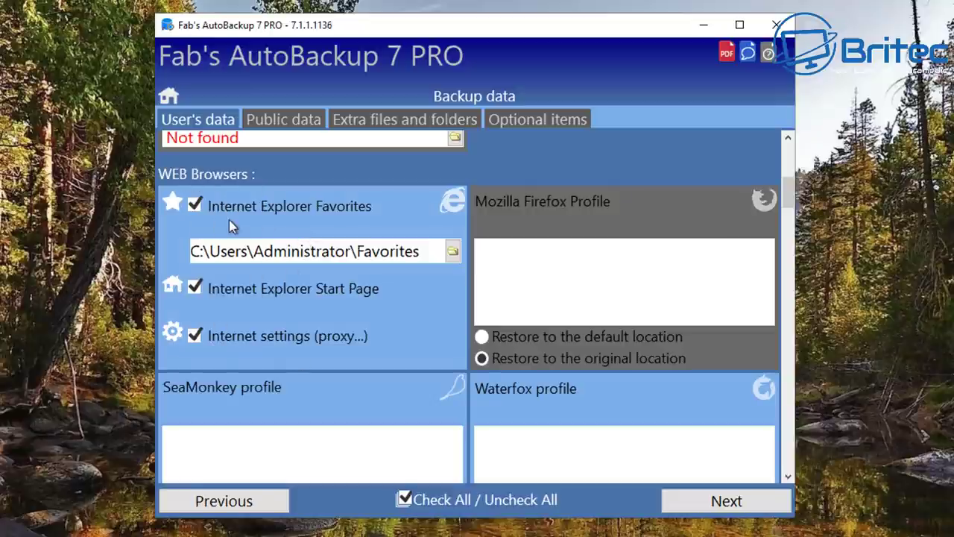
scroll(444, 402, down, 5)
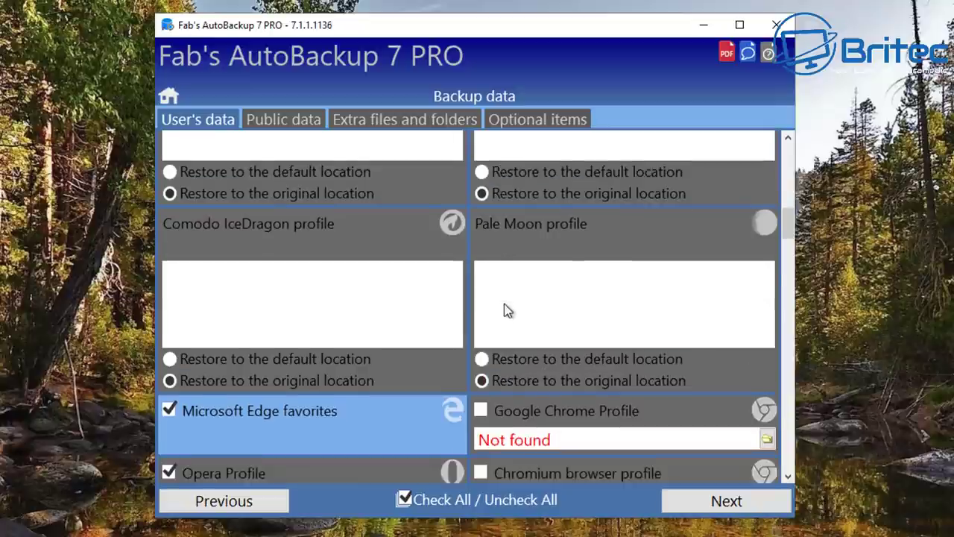
scroll(447, 354, down, 3)
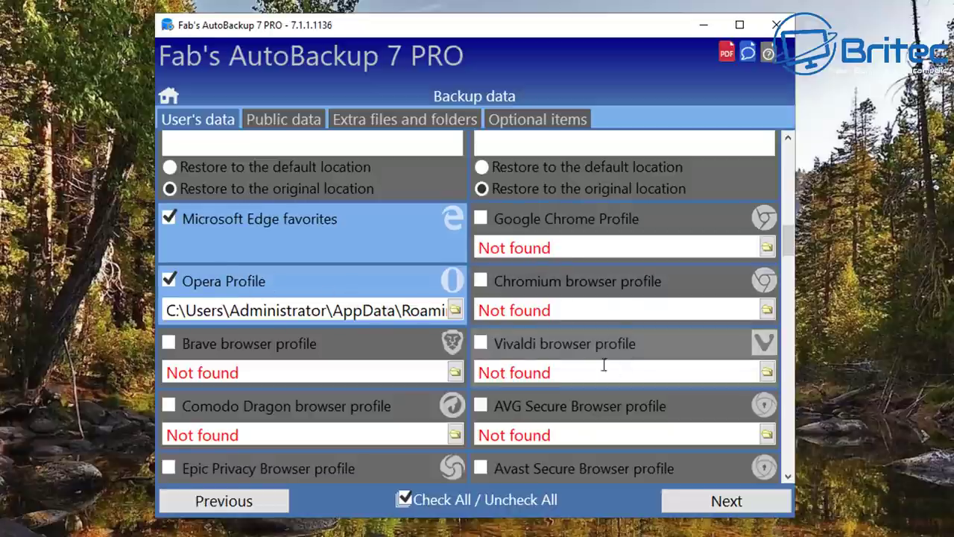
scroll(560, 362, down, 5)
scroll(399, 375, down, 3)
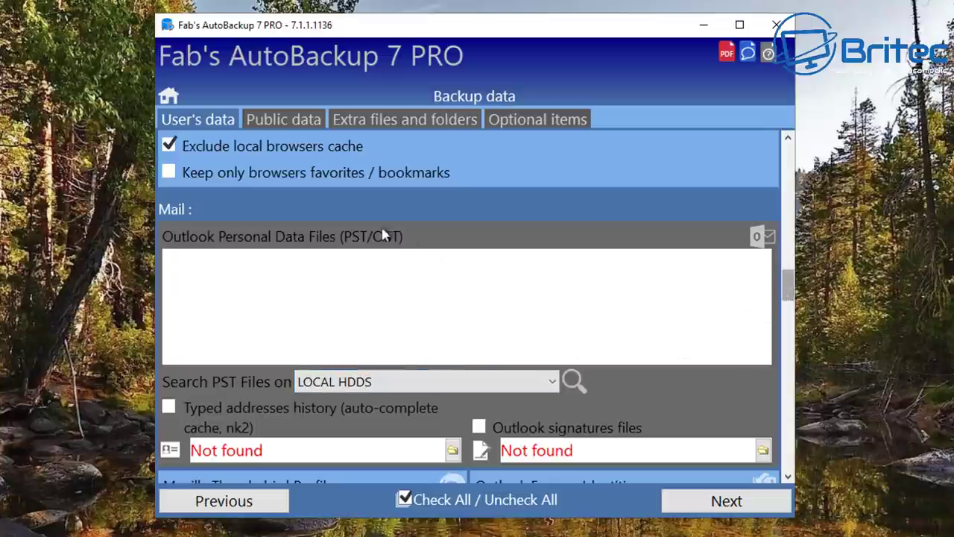
drag(788, 287, 788, 173)
- Review the Public data items, then show the Extra files and folders tree
click(286, 121)
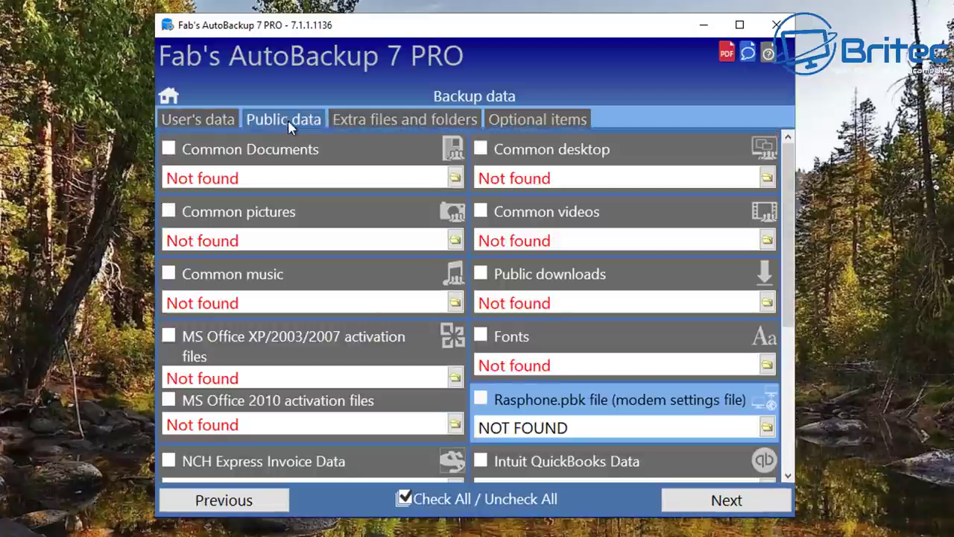
scroll(368, 411, down, 1)
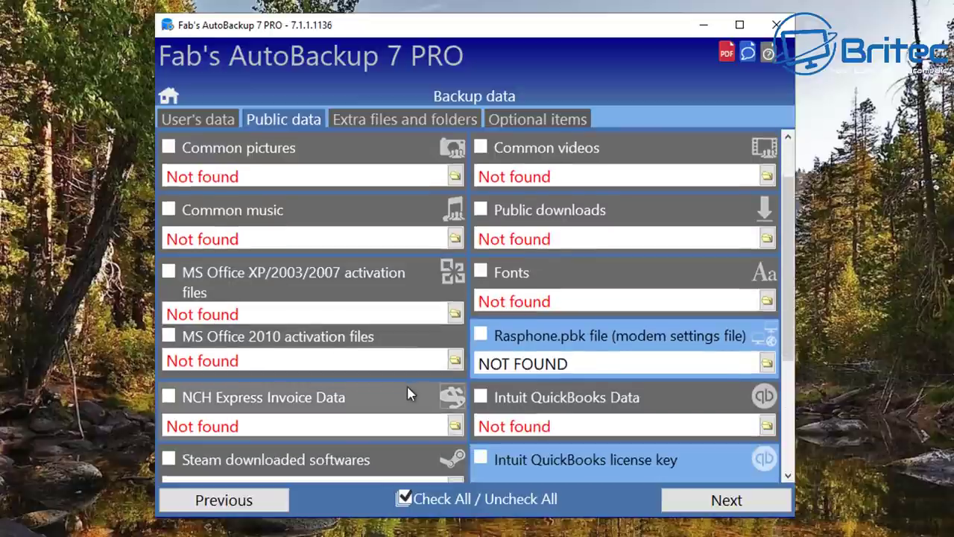
click(379, 121)
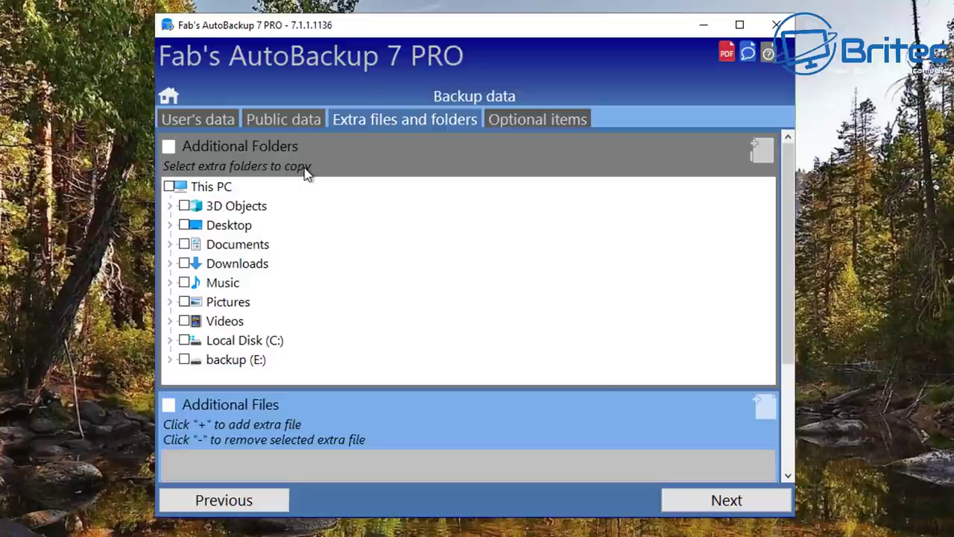
- Expand Local Disk (C:), tick My Web Sites, then untick it so no extra folder is added
click(169, 341)
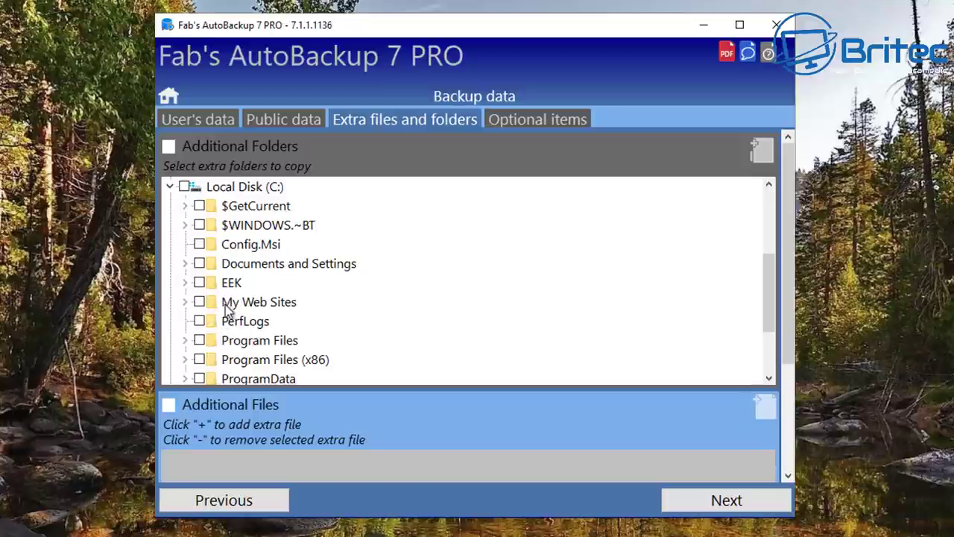
click(199, 302)
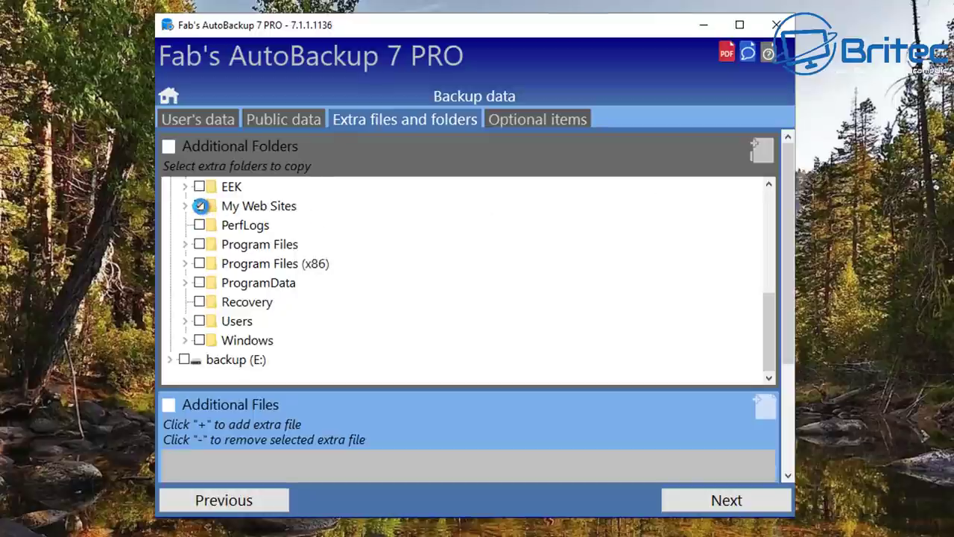
click(199, 206)
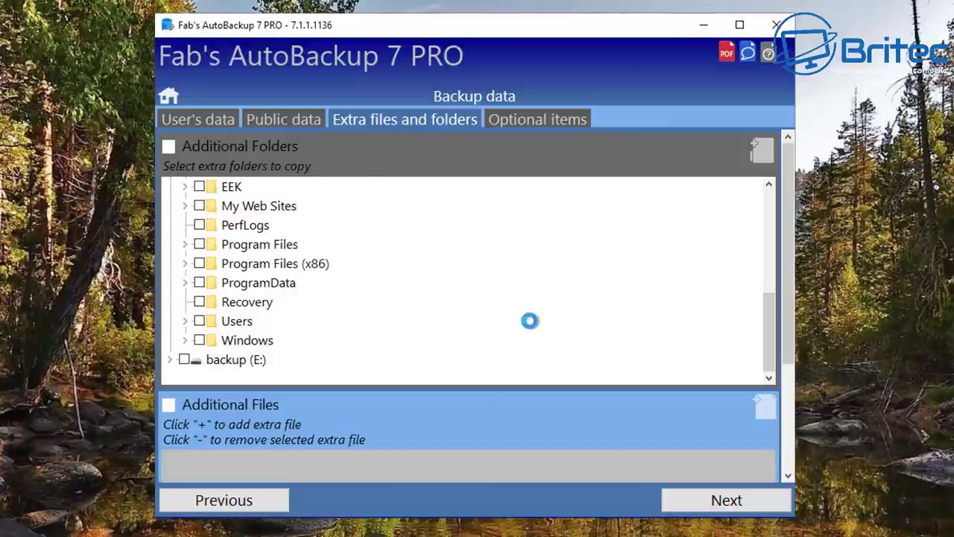
scroll(229, 246, up, 4)
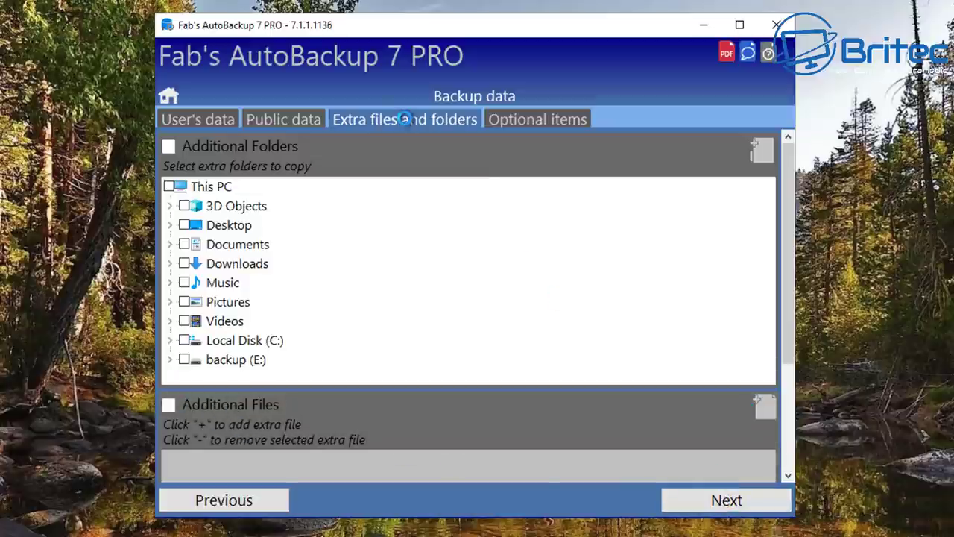
- On the Optional items tab, enable folder exclusion and exclude the Downloads folder
click(550, 121)
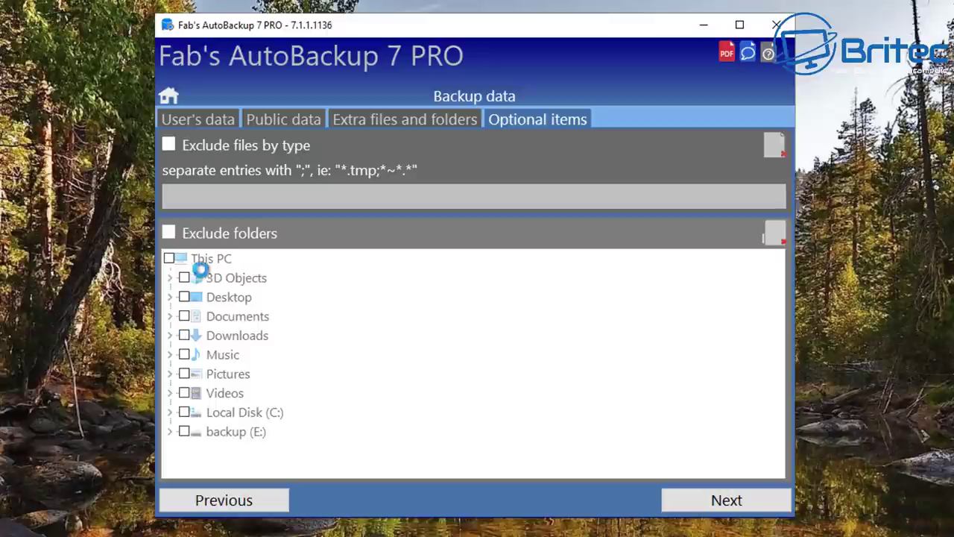
click(171, 231)
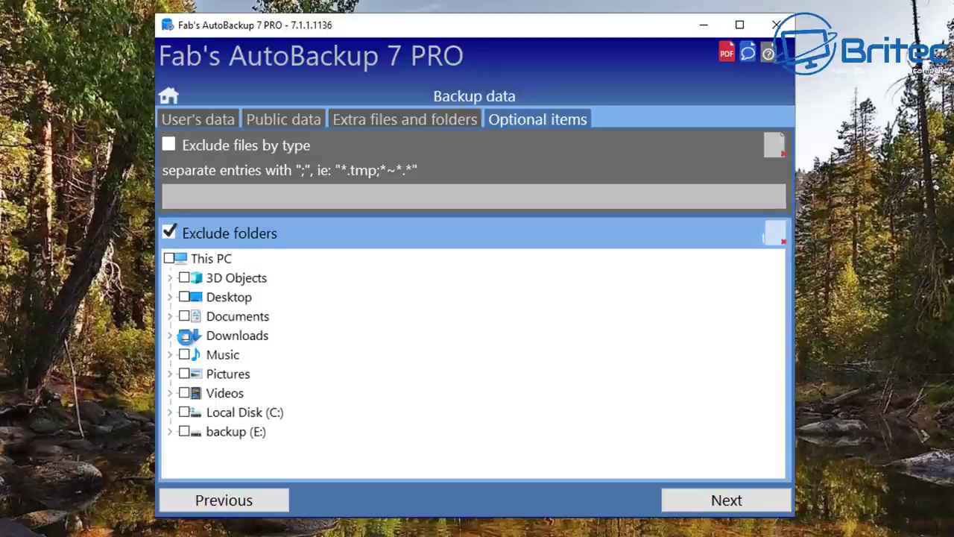
click(184, 335)
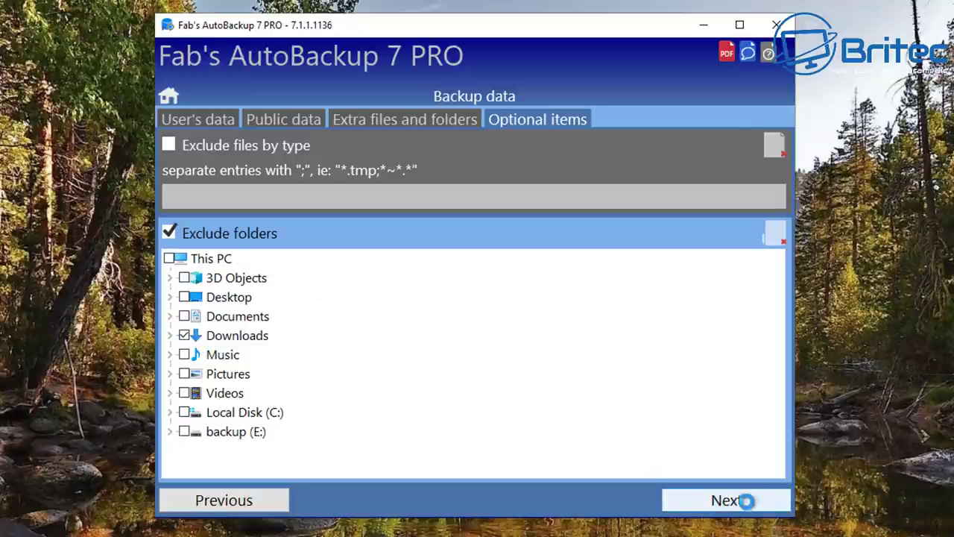
- On the Selected items summary, turn off Use VSS and keep 'Do nothing when finished'
click(727, 500)
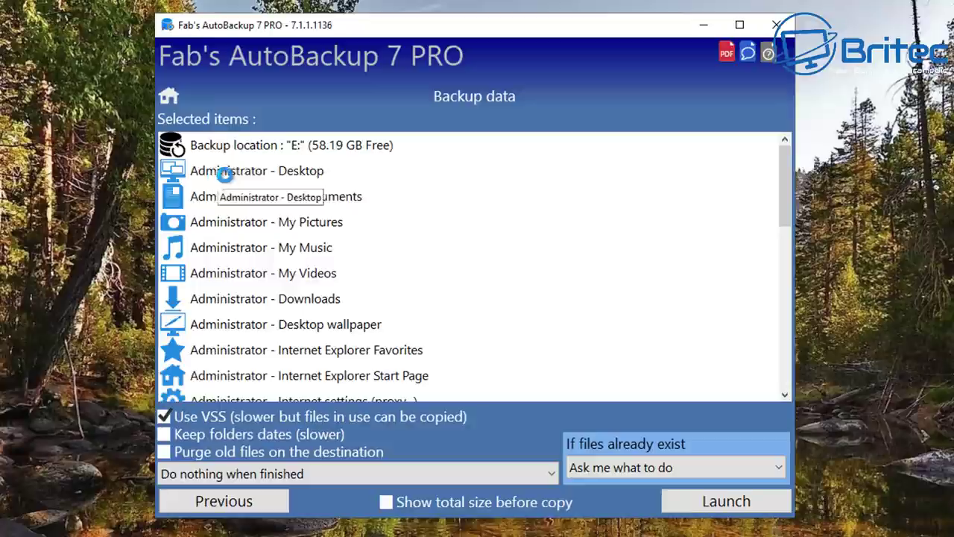
scroll(242, 325, down, 5)
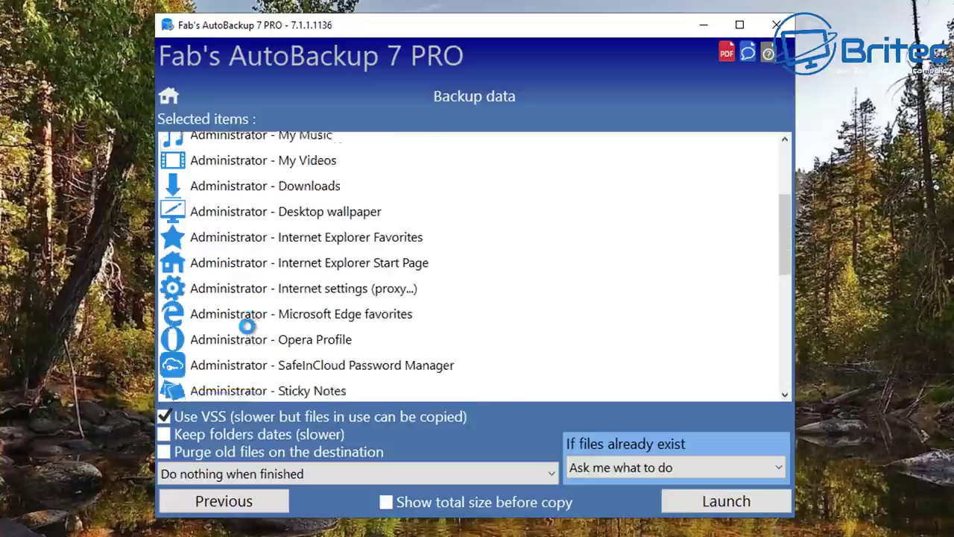
click(203, 425)
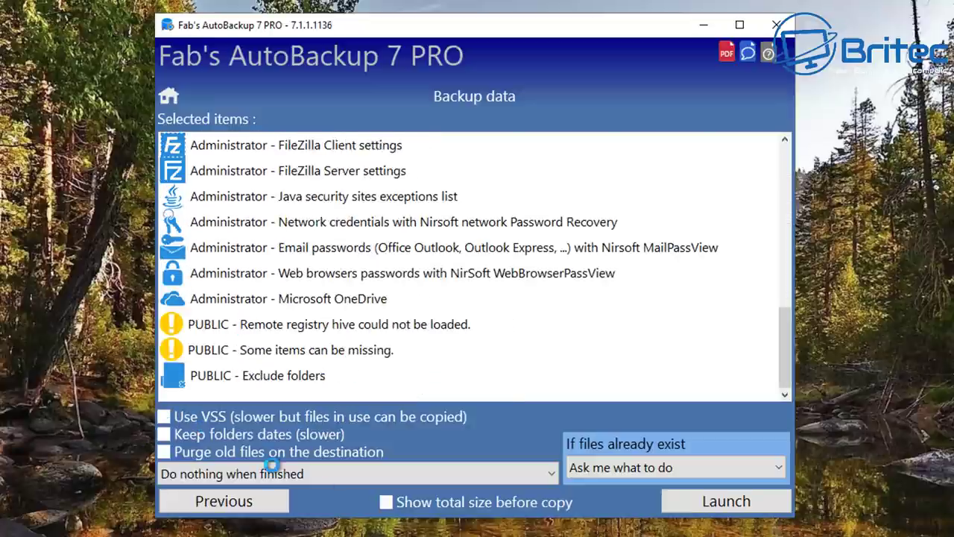
click(551, 474)
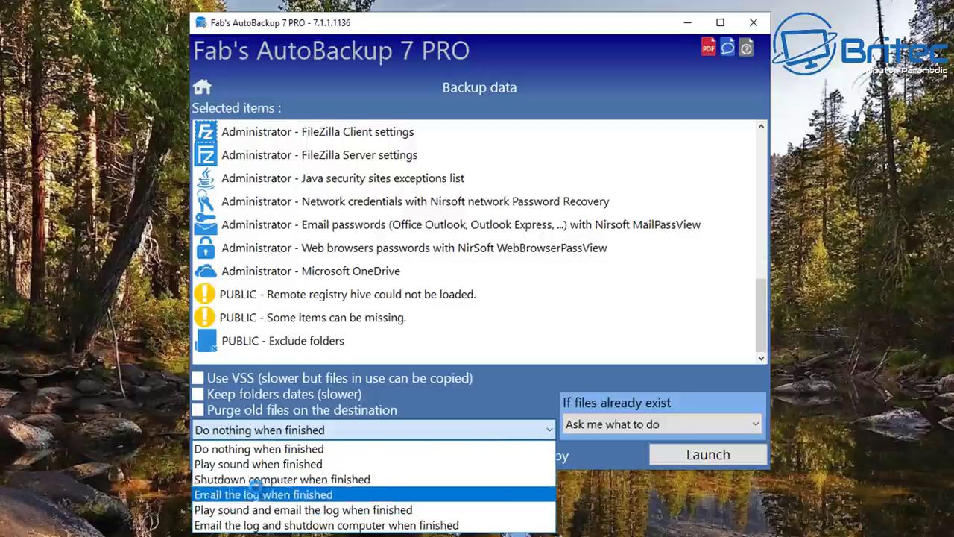
click(266, 450)
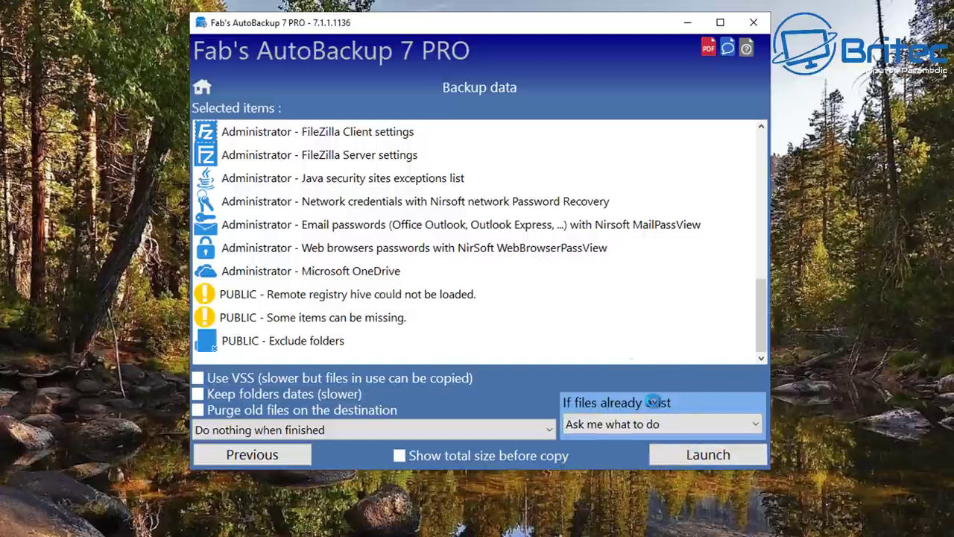
click(746, 423)
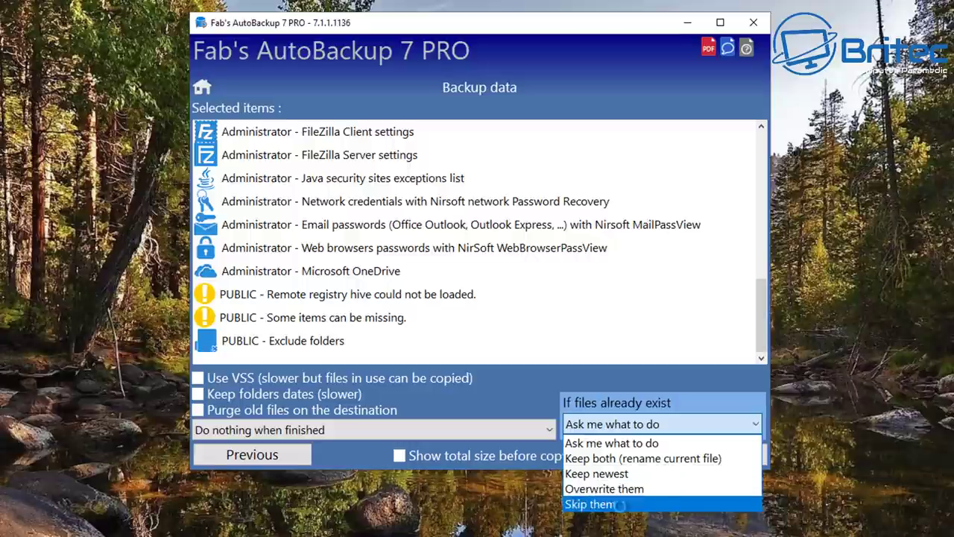
click(617, 423)
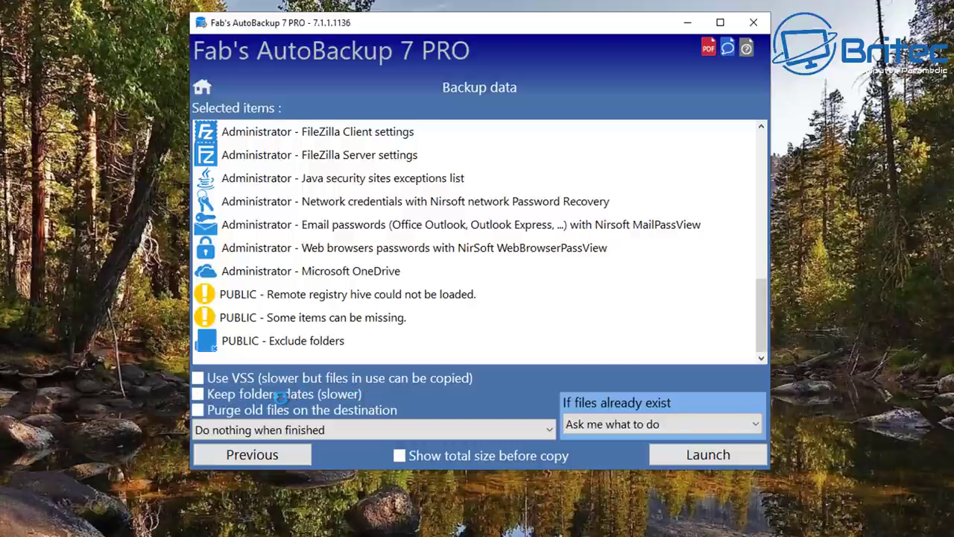
click(198, 378)
click(198, 378)
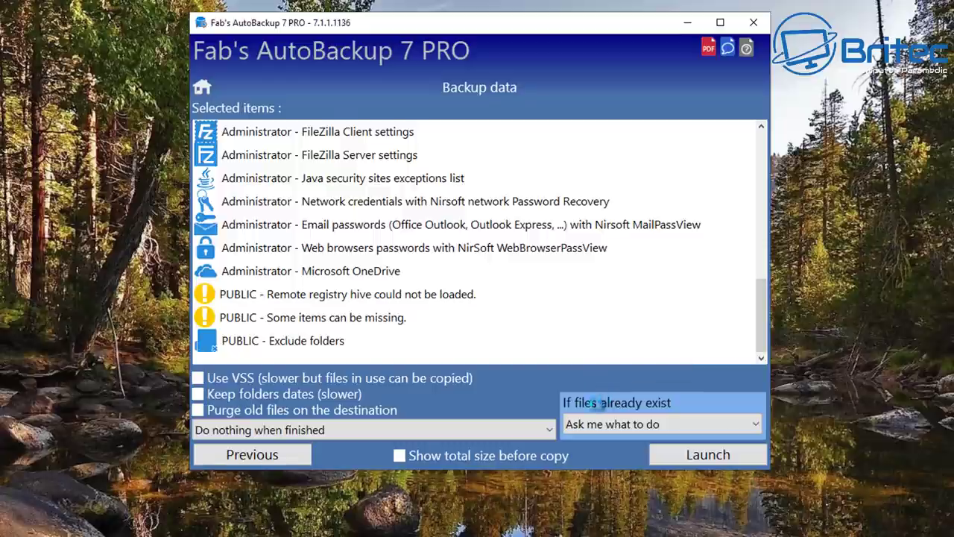
- Launch the backup and keep both copies of all existing files, renaming the current ones
click(699, 454)
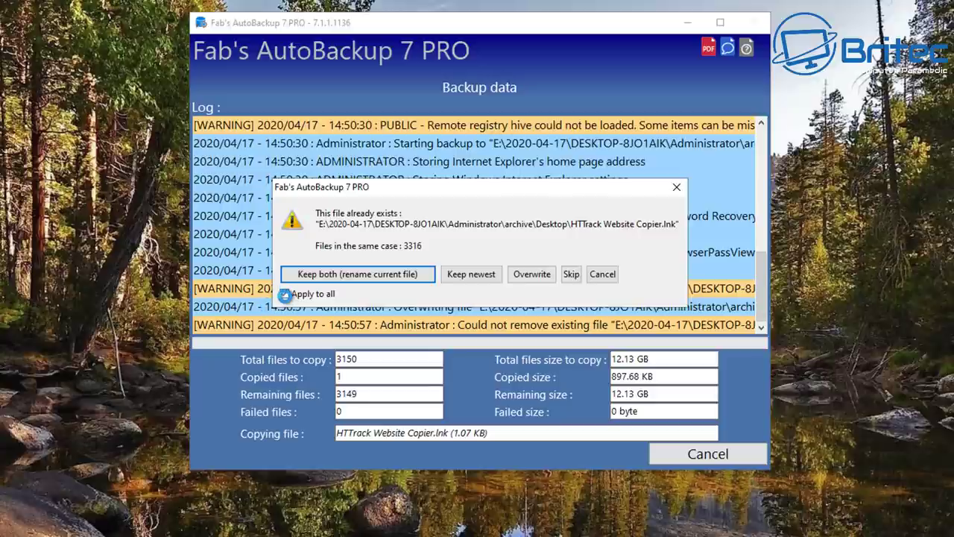
click(284, 294)
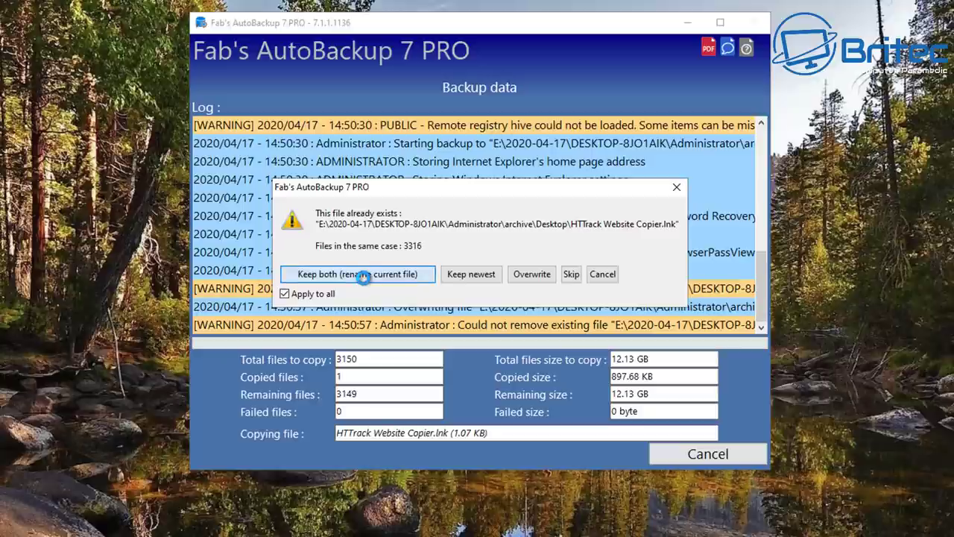
click(363, 275)
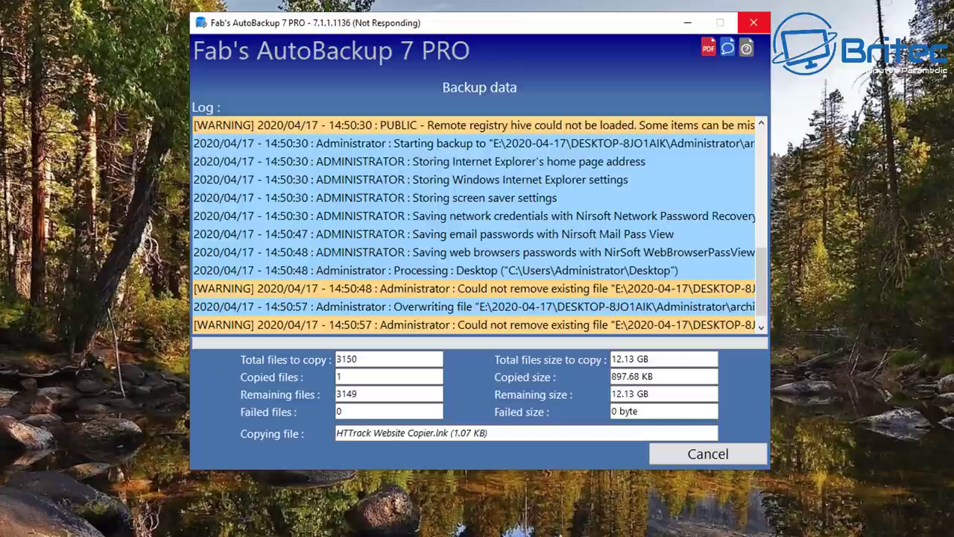
- Open backup (E:) in Explorer and drill through 2020-04-17, DESKTOP-8JO1AIK and Administrator to archive
key(super+e)
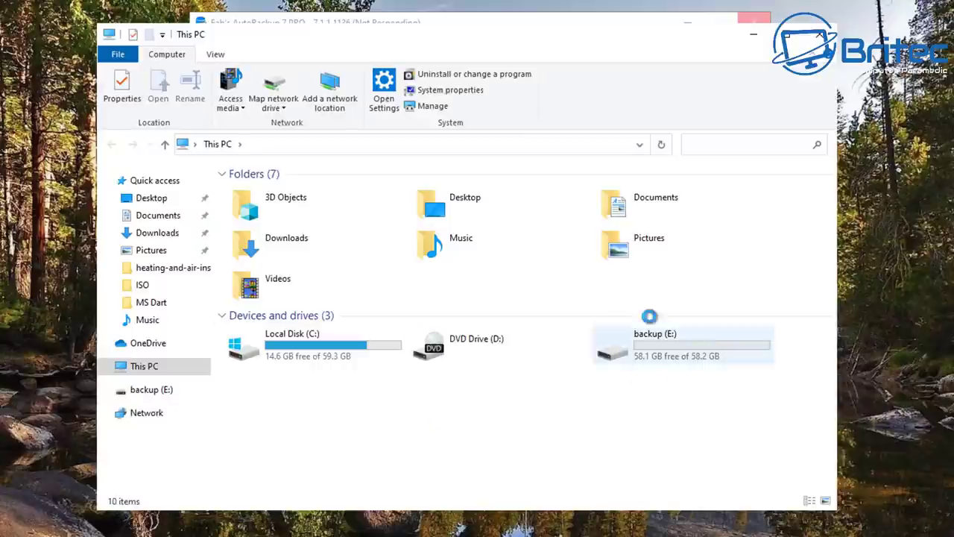
double_click(662, 355)
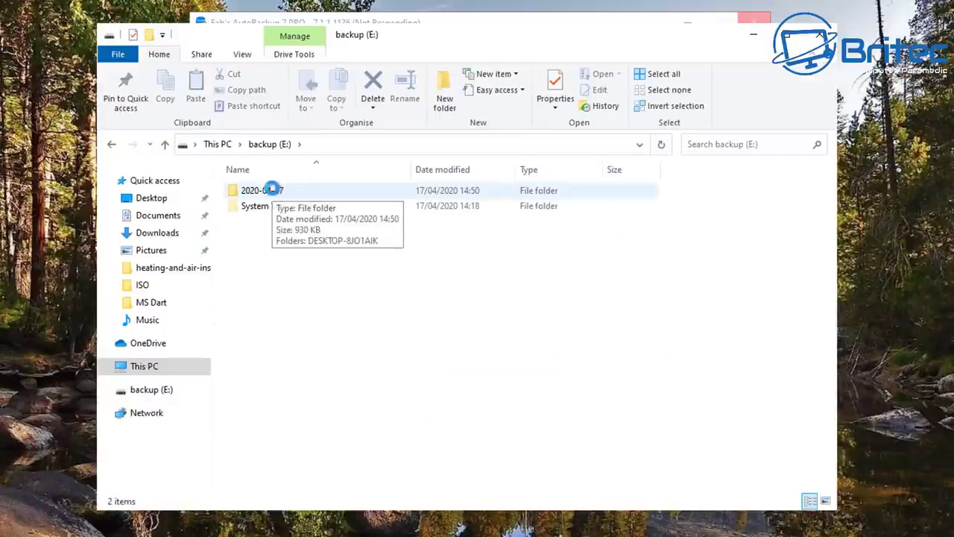
double_click(272, 190)
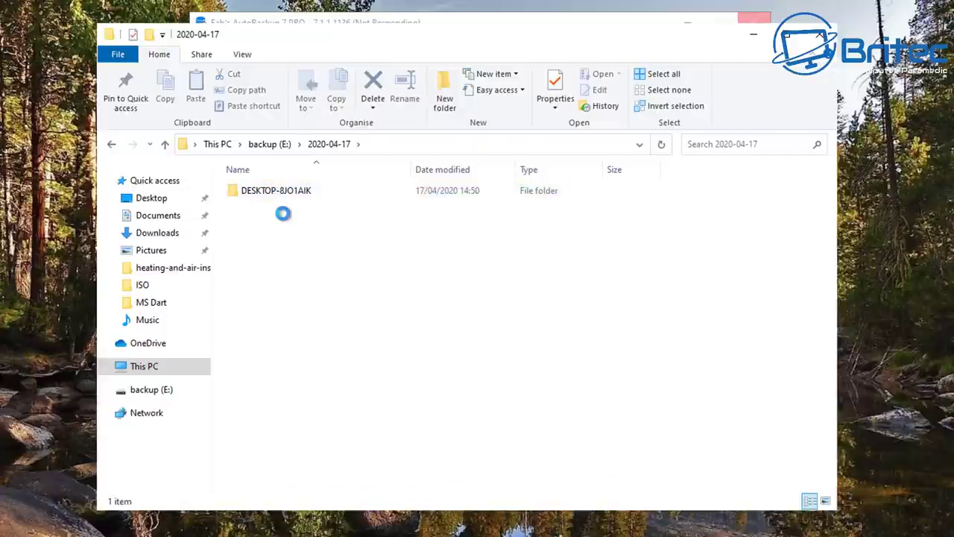
double_click(279, 193)
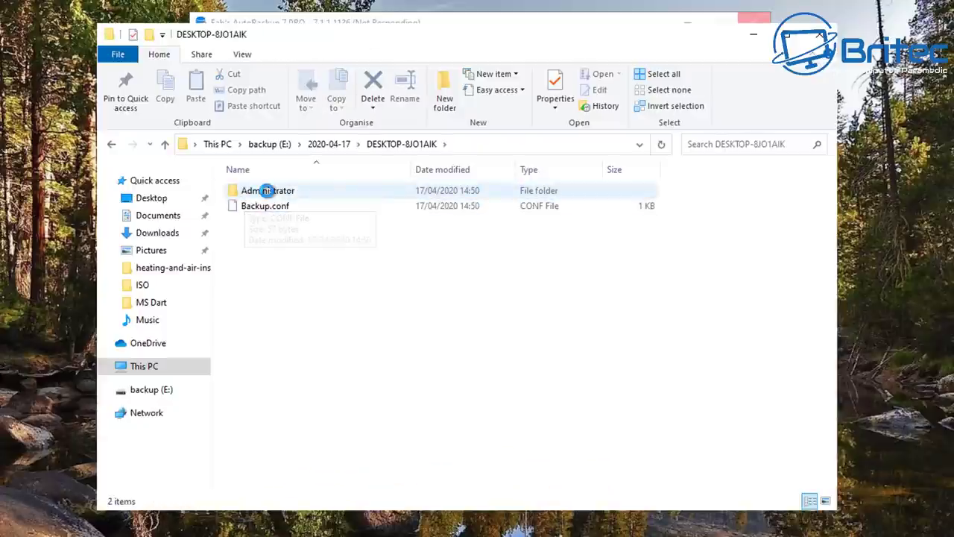
double_click(267, 192)
double_click(261, 191)
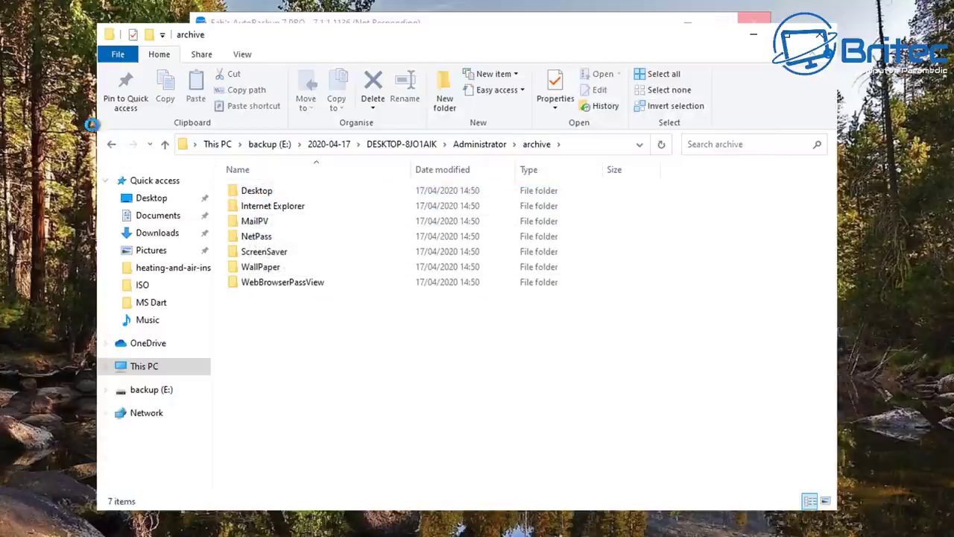
- Look inside the WallPaper folder under archive, then go back up to Administrator
click(107, 143)
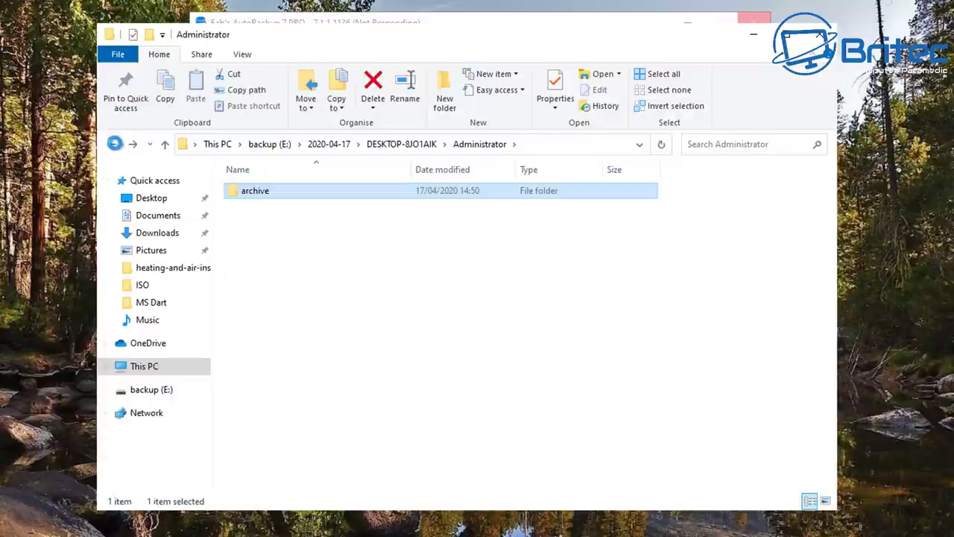
click(133, 144)
double_click(257, 267)
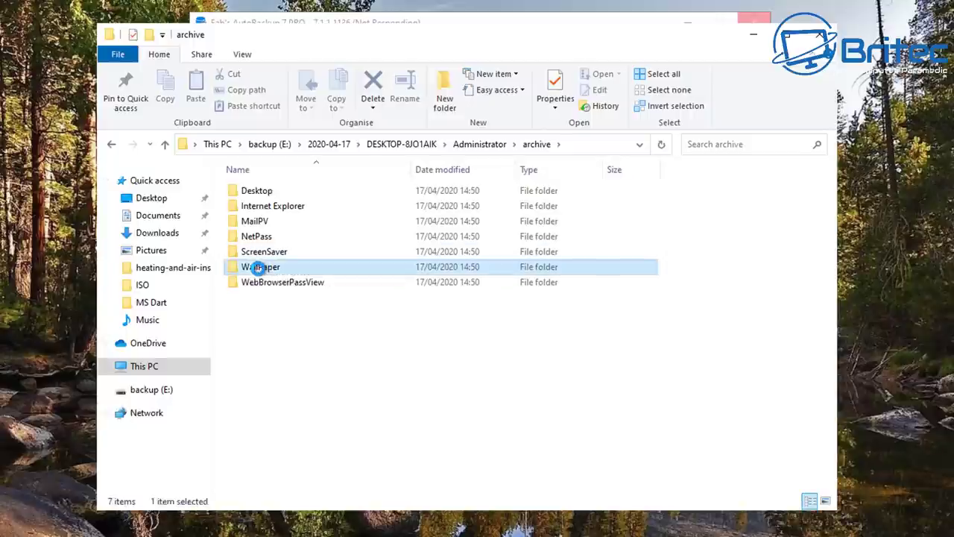
click(113, 144)
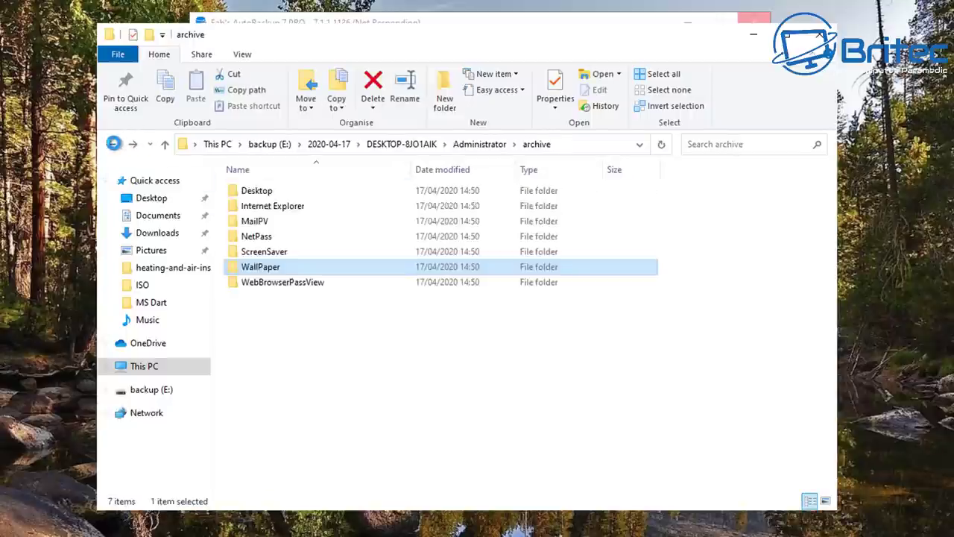
click(114, 144)
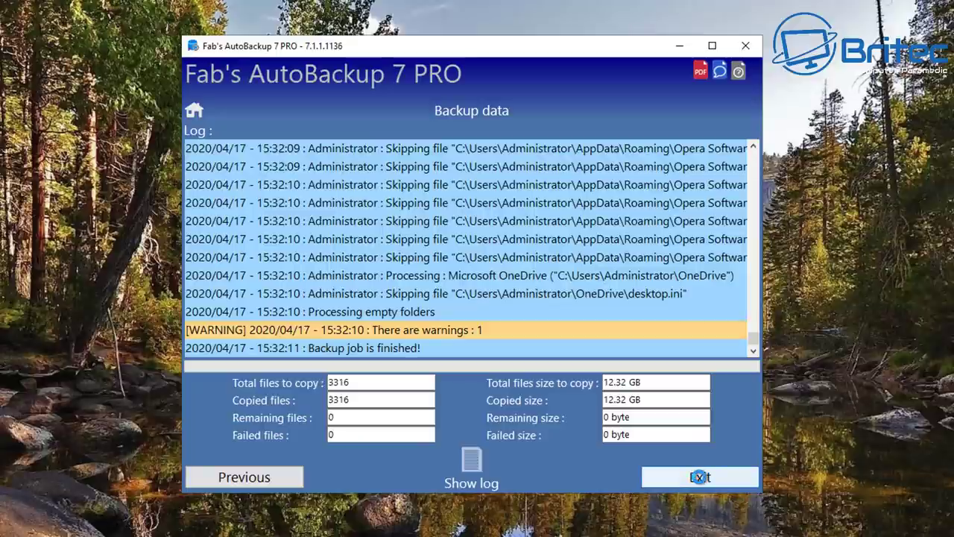
- Exit the finished backup job and decline sending the resulting error report
click(699, 478)
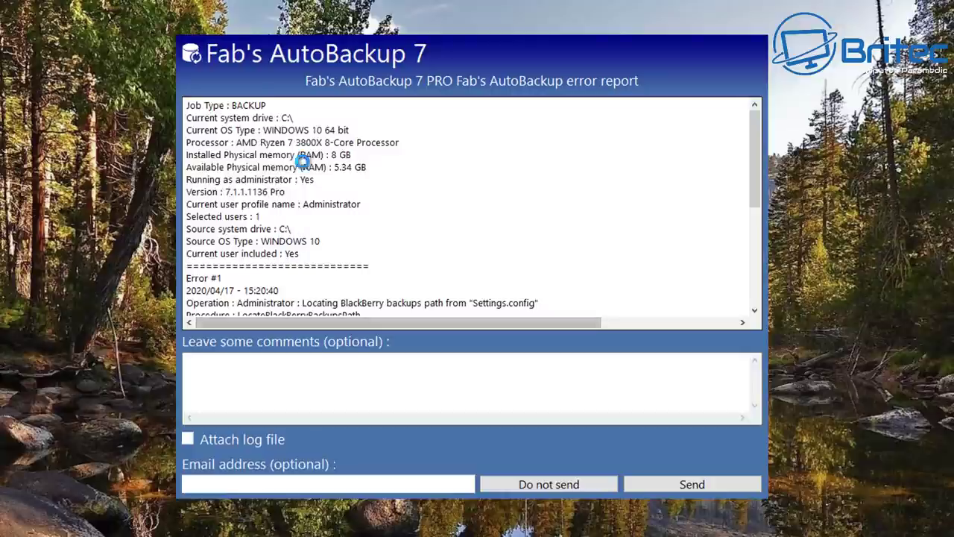
scroll(308, 160, down, 6)
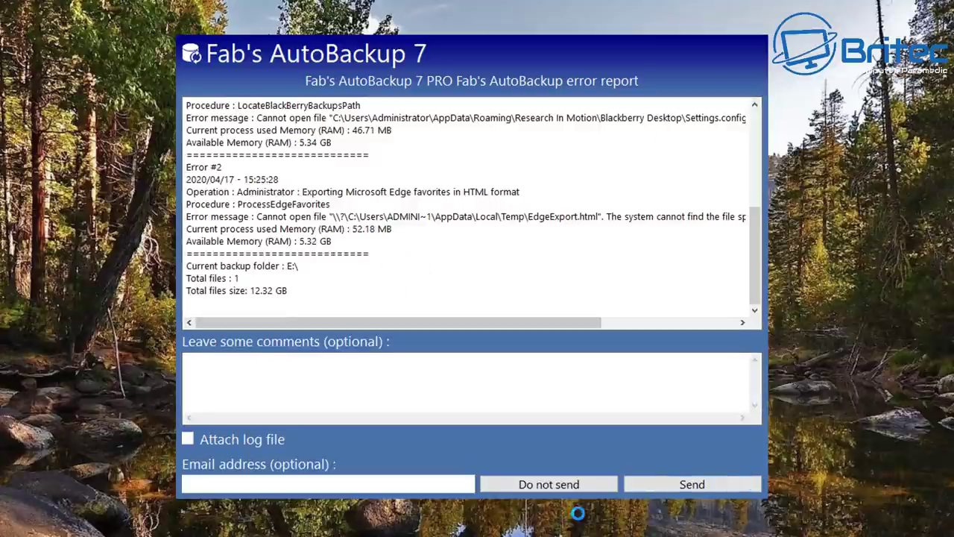
click(549, 484)
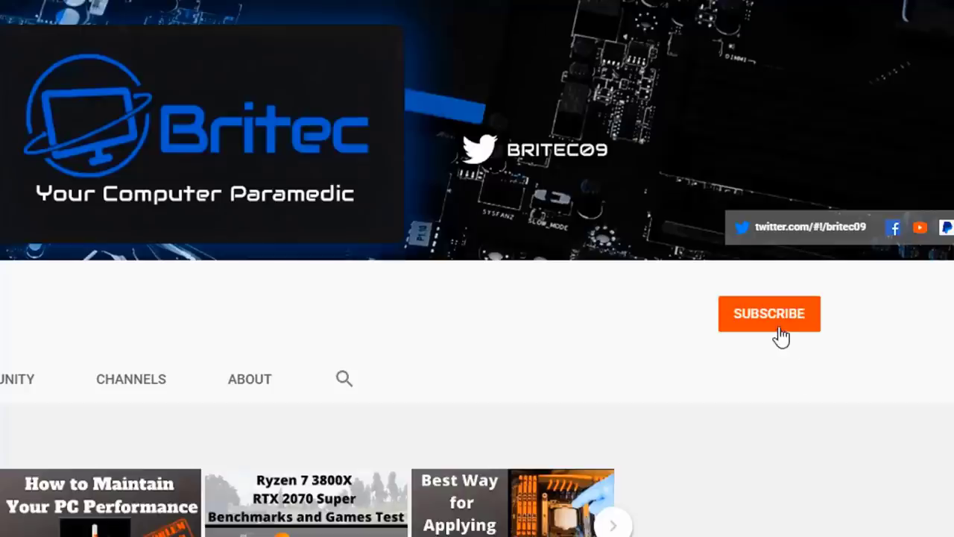
- Subscribe to the Britec YouTube channel with bell notifications set to All
click(781, 337)
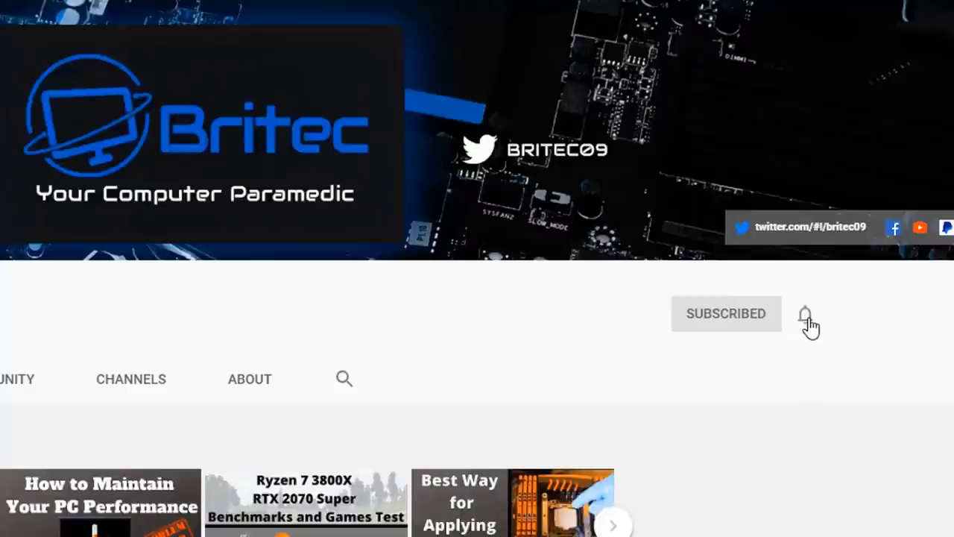
click(806, 316)
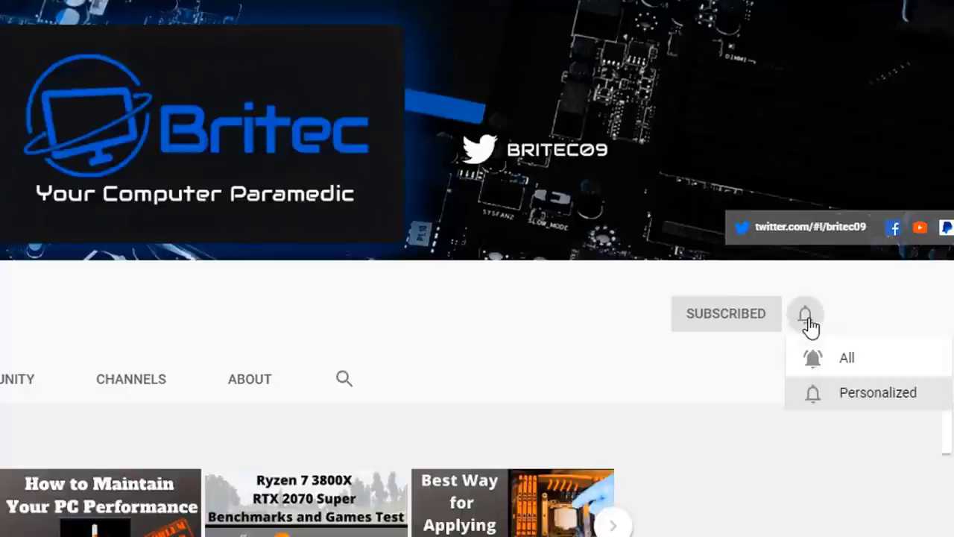
click(831, 363)
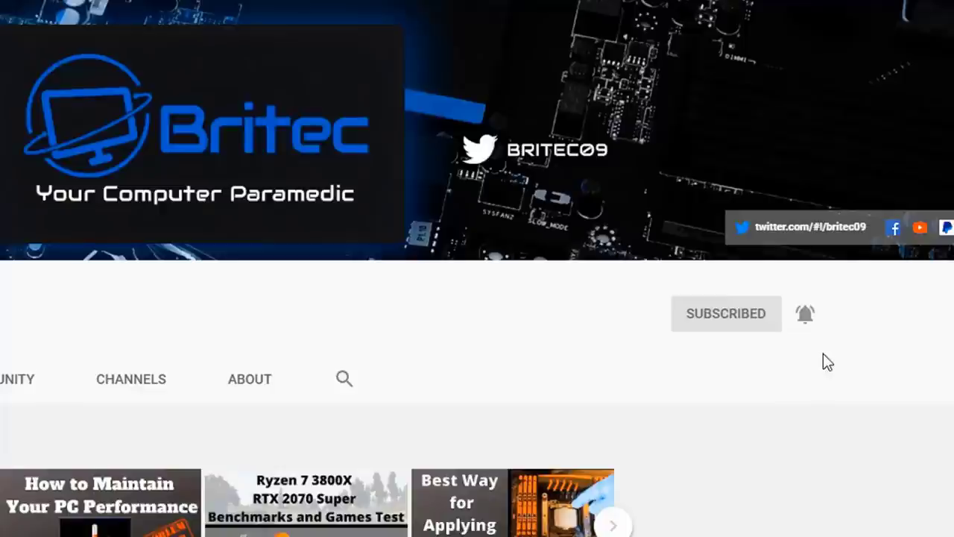